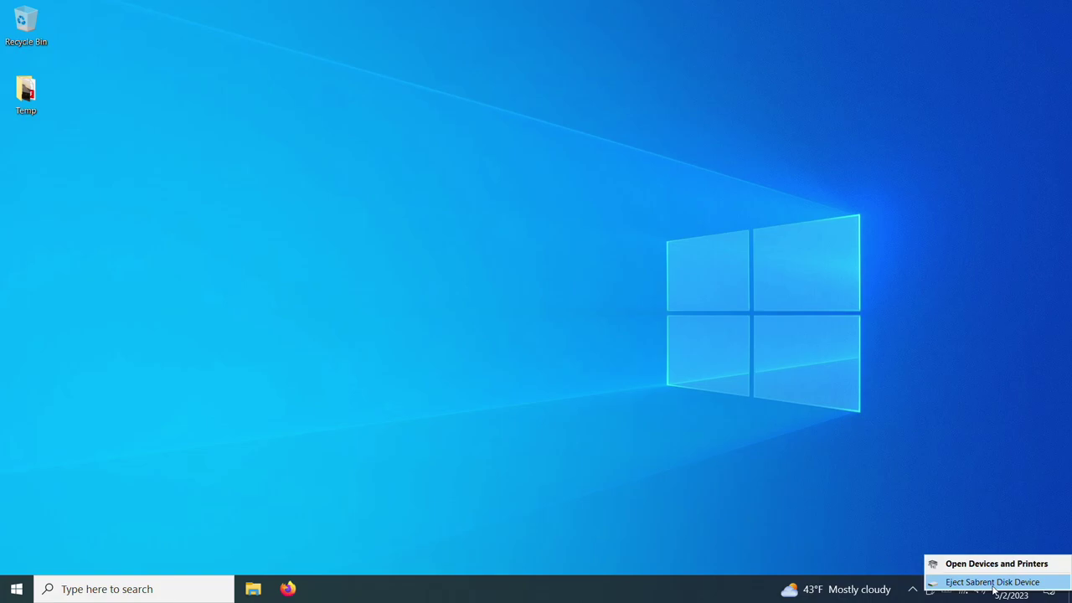
Open This PC in File Explorer to view the computer's available drives.
{"action": "left_click", "coordinate": [253, 587]}
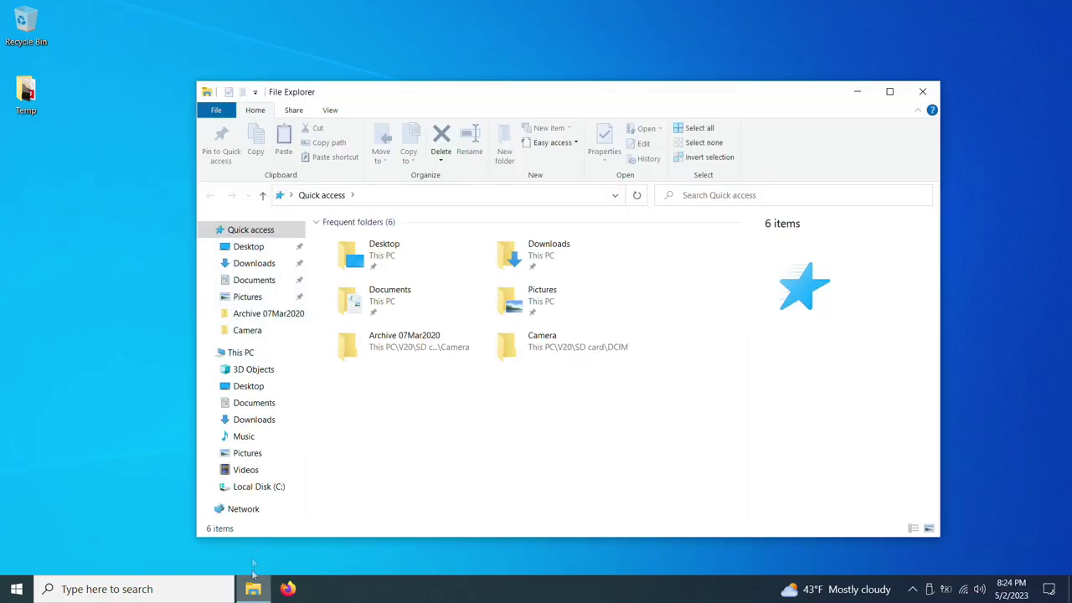
{"action": "left_click", "coordinate": [261, 353]}
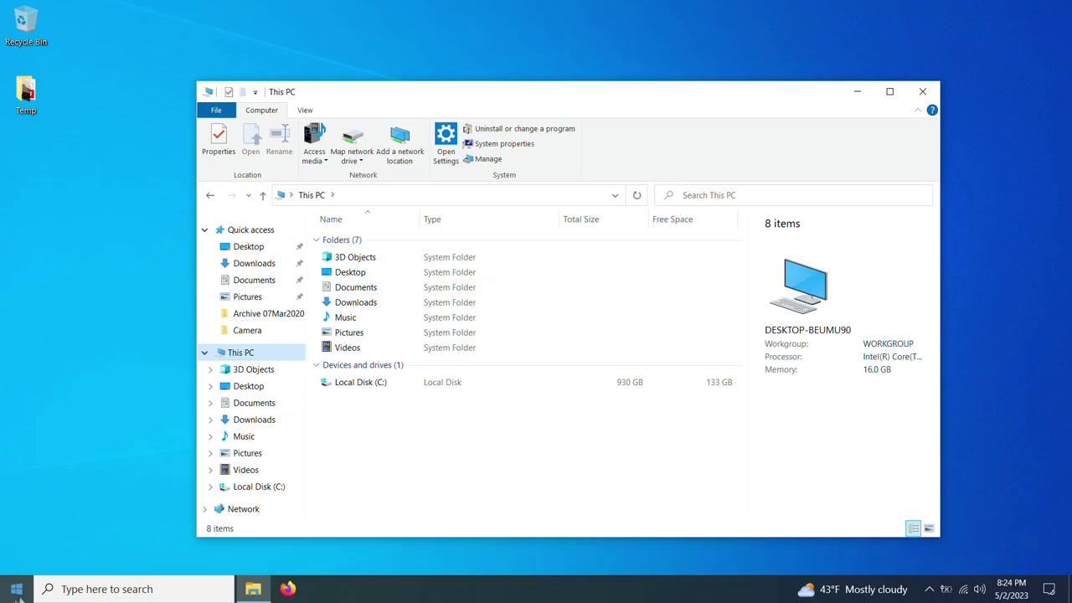
Open Disk Management and initialize Disk 1 with the GPT (GUID Partition Table) partition style.
{"action": "left_click", "coordinate": [82, 591]}
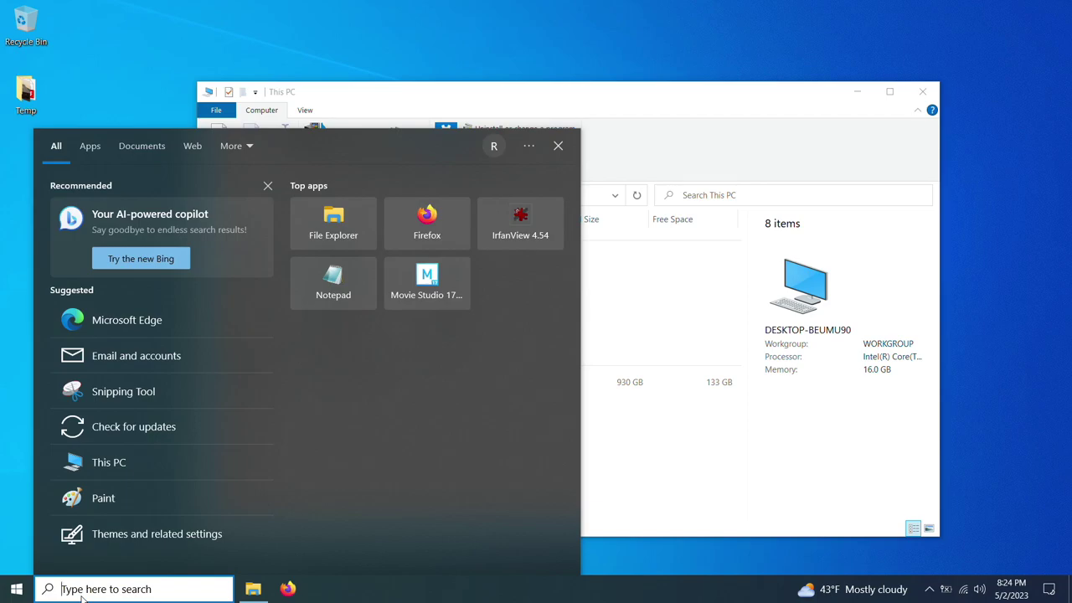
{"action": "type", "text": "disk management"}
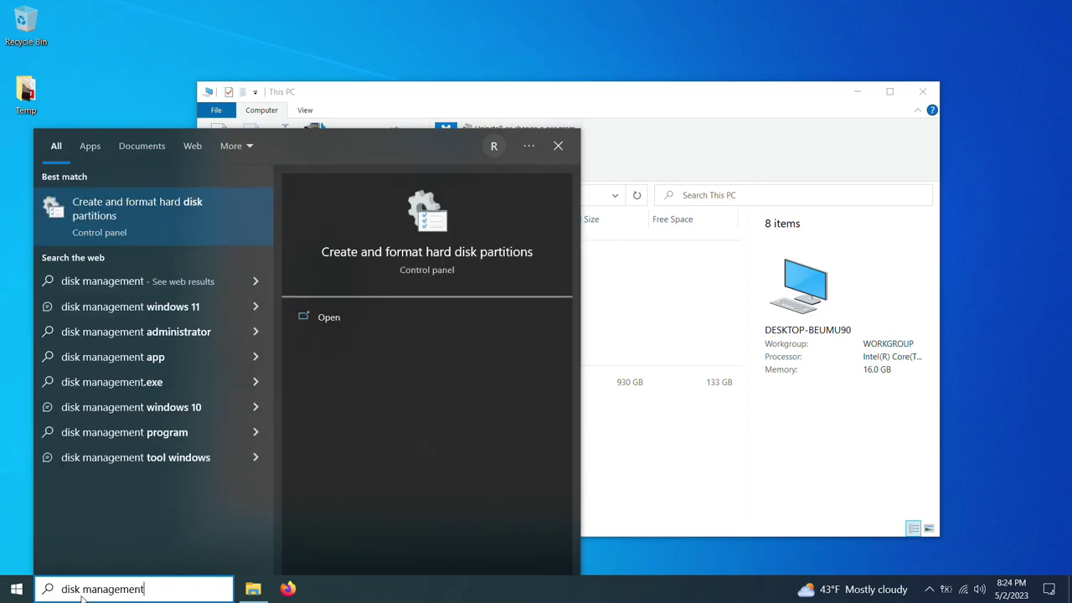
{"action": "key", "text": "Return"}
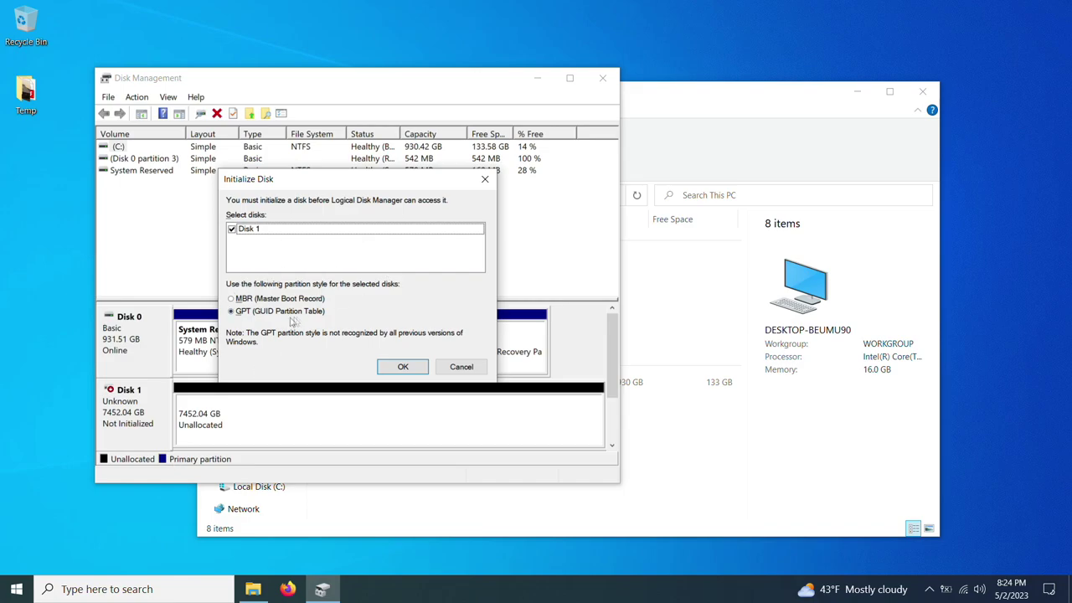
{"action": "left_click", "coordinate": [401, 372]}
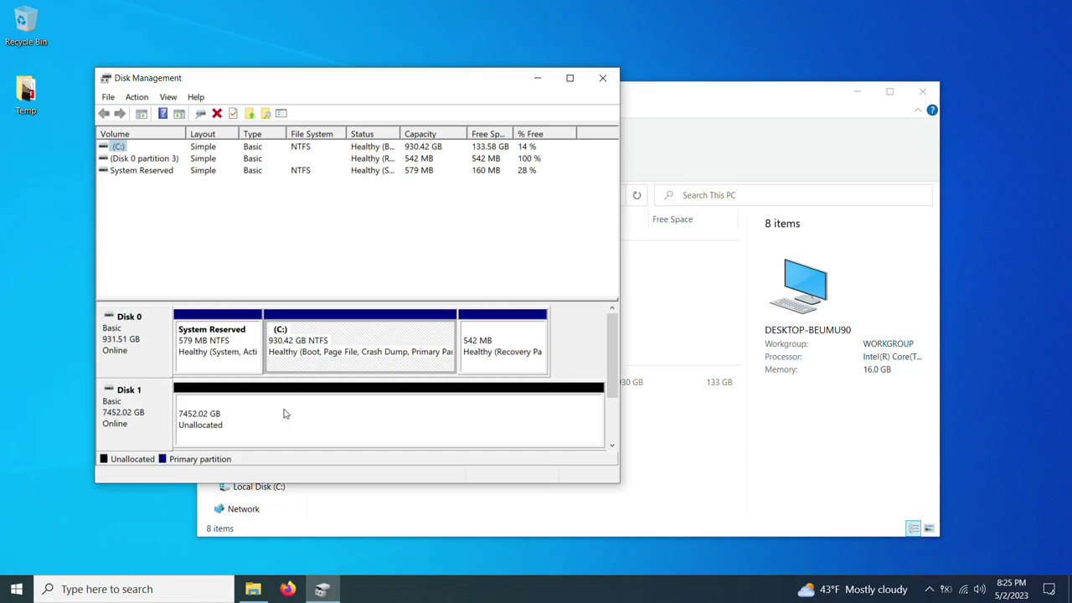
Create a 7630868 MB simple volume in Disk 1's unallocated space with drive letter D, quick-formatted as NTFS and labelled New Volume.
{"action": "right_click", "coordinate": [284, 412]}
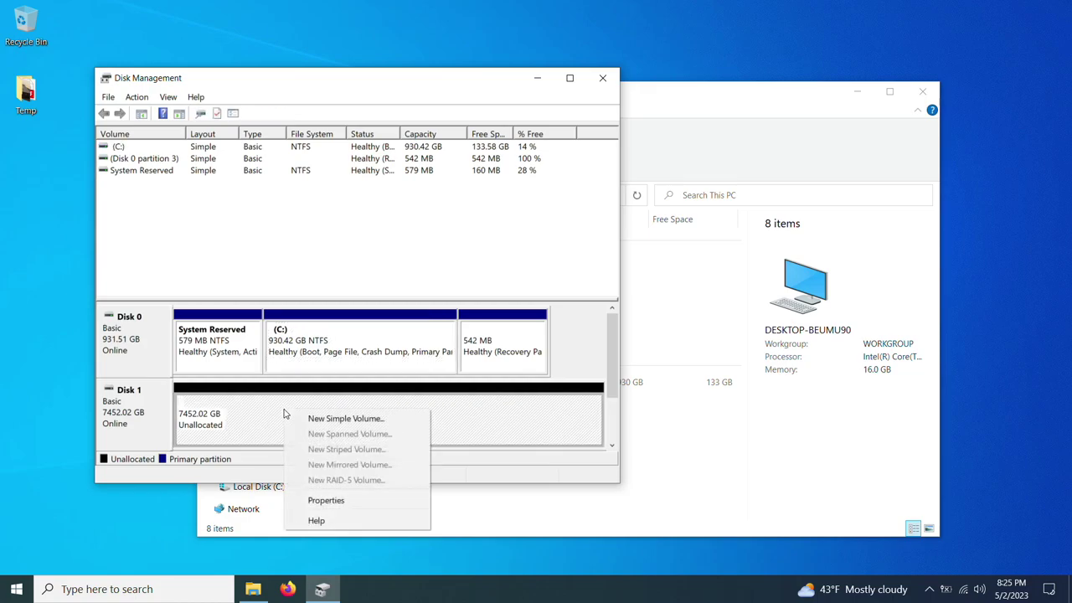
{"action": "left_click", "coordinate": [341, 418]}
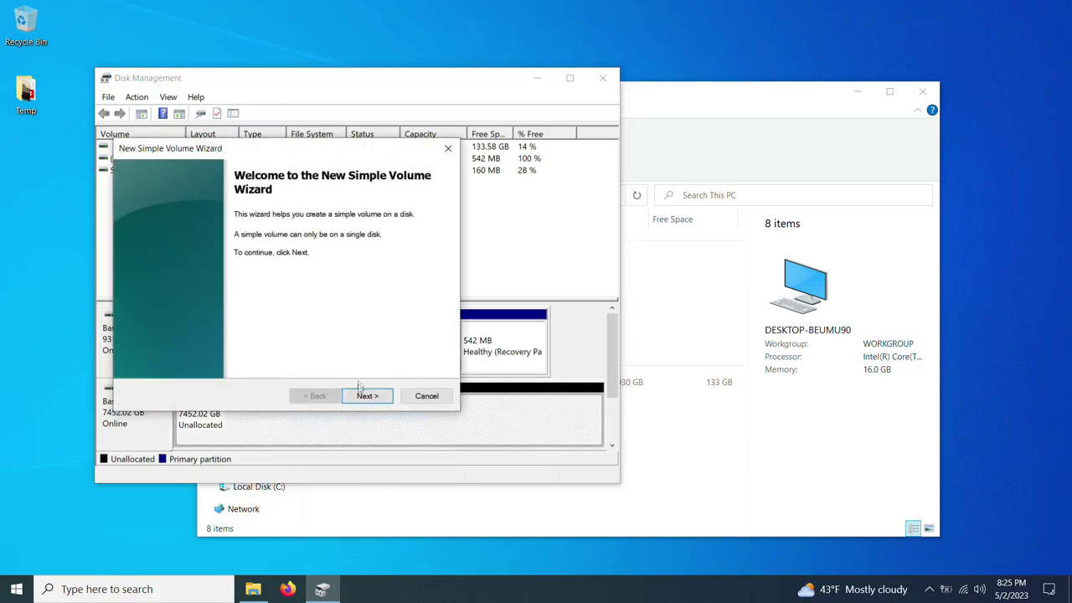
{"action": "left_click", "coordinate": [366, 397]}
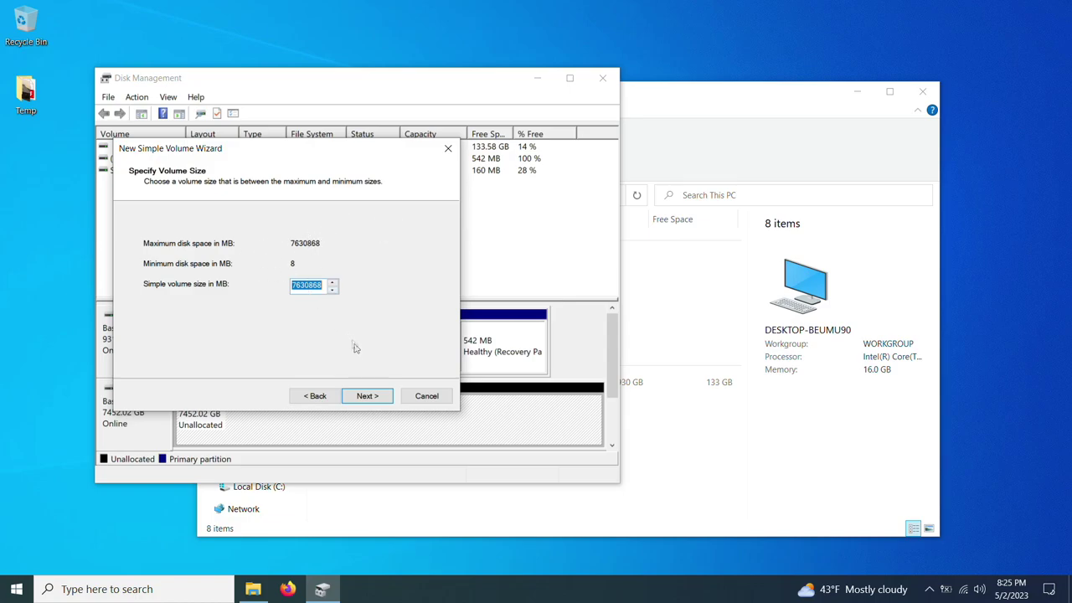
{"action": "left_click", "coordinate": [367, 396]}
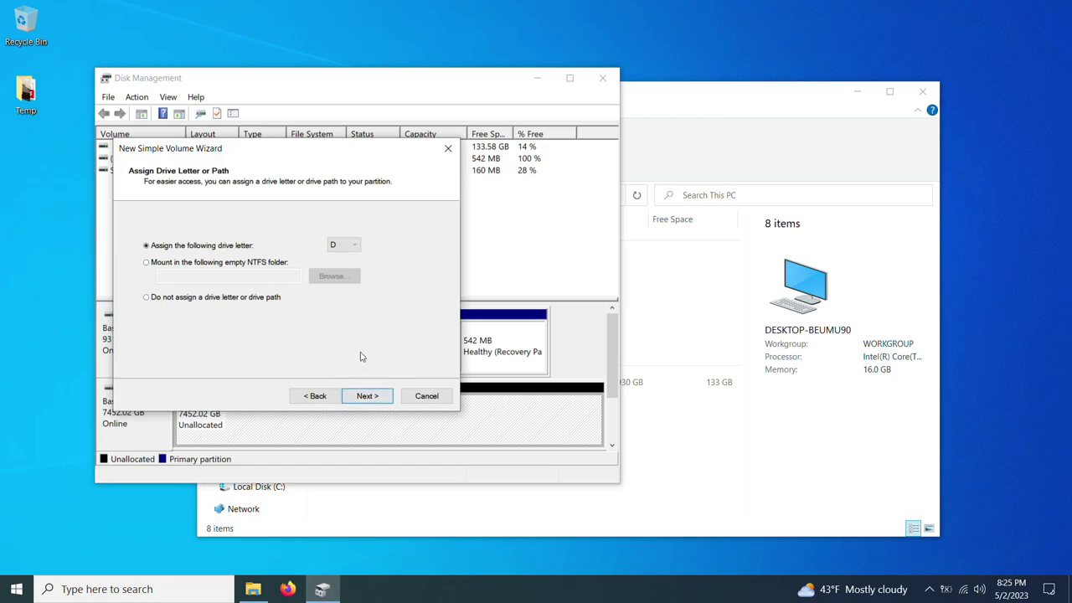
{"action": "left_click", "coordinate": [362, 400]}
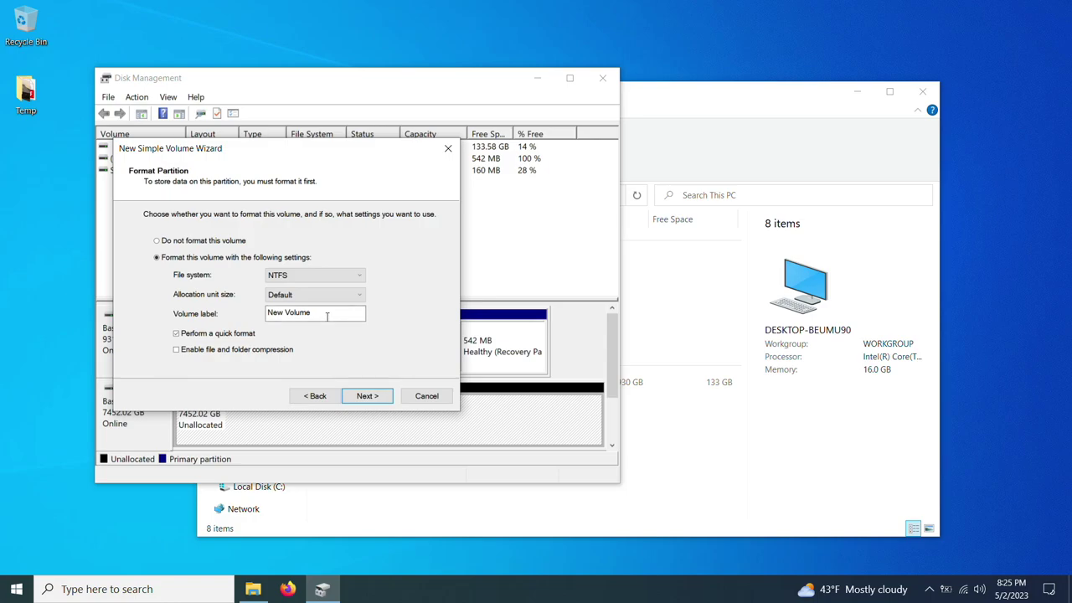
{"action": "left_click", "coordinate": [367, 397]}
{"action": "left_click", "coordinate": [368, 397]}
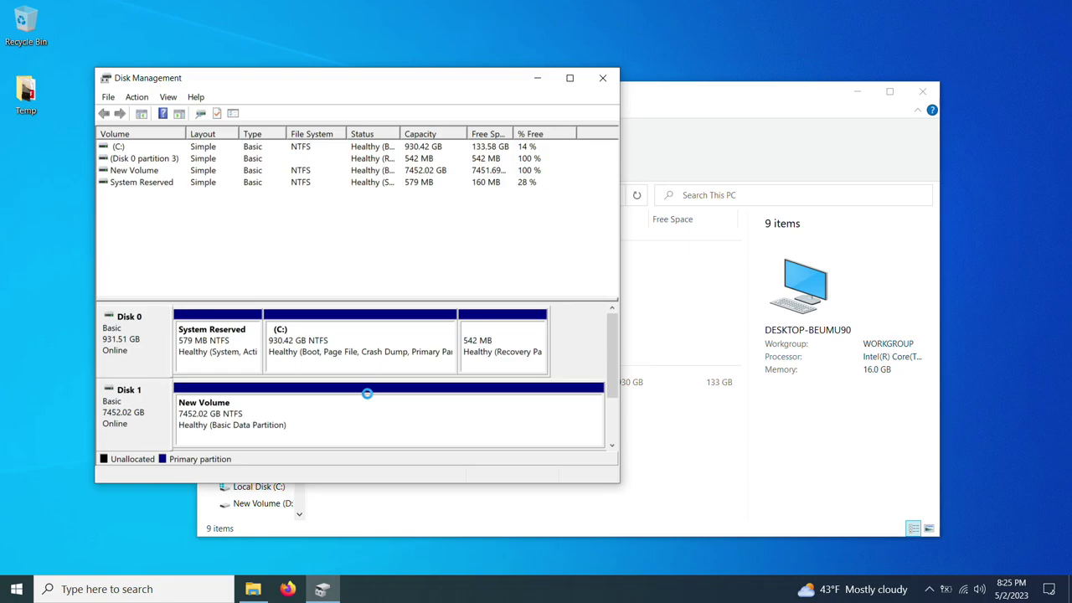
Open New Volume (D:) in File Explorer, inspect the hardware page of its properties, and close the File Explorer window.
{"action": "left_click", "coordinate": [687, 139]}
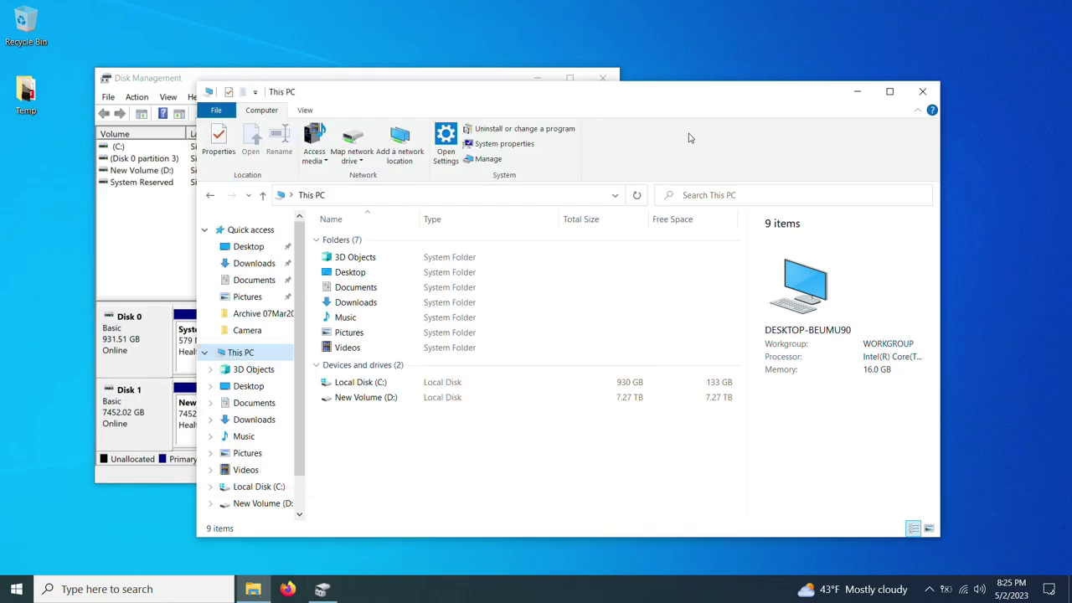
{"action": "left_click", "coordinate": [264, 503]}
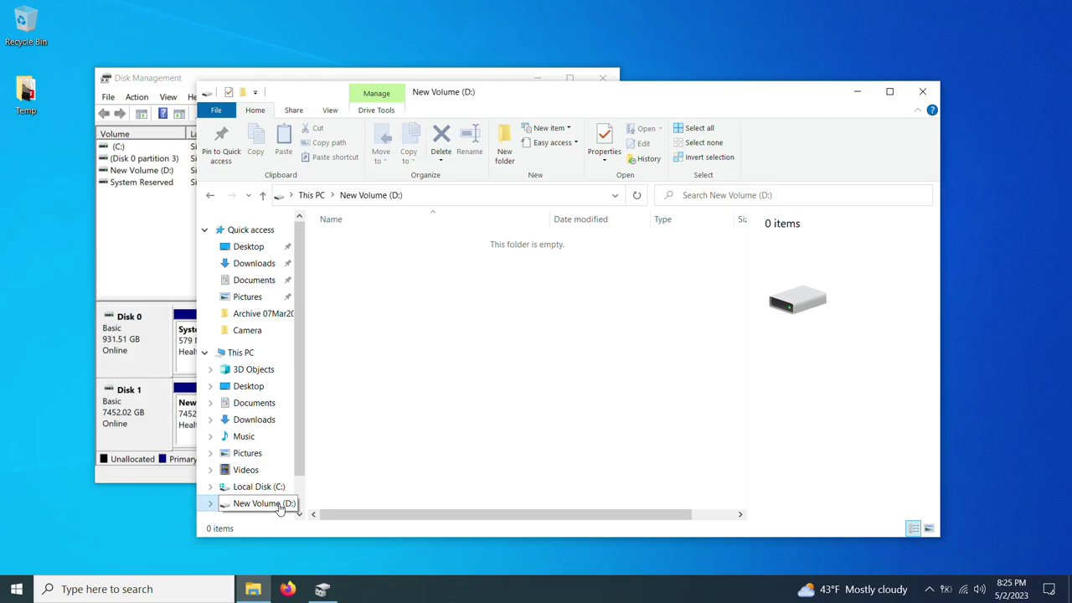
{"action": "right_click", "coordinate": [280, 508]}
{"action": "left_click", "coordinate": [307, 492]}
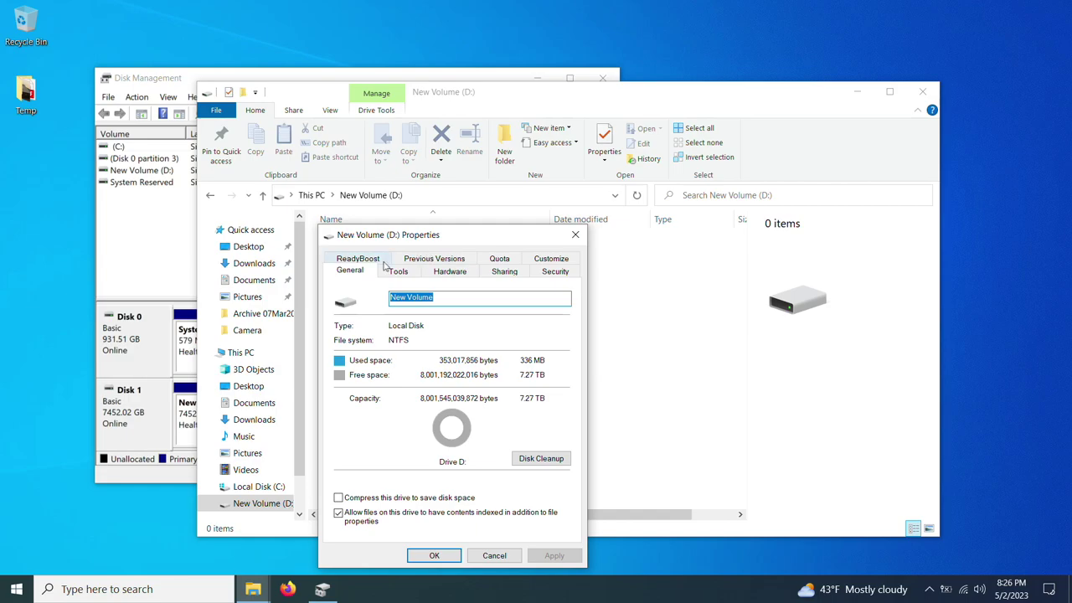
{"action": "left_click", "coordinate": [448, 272]}
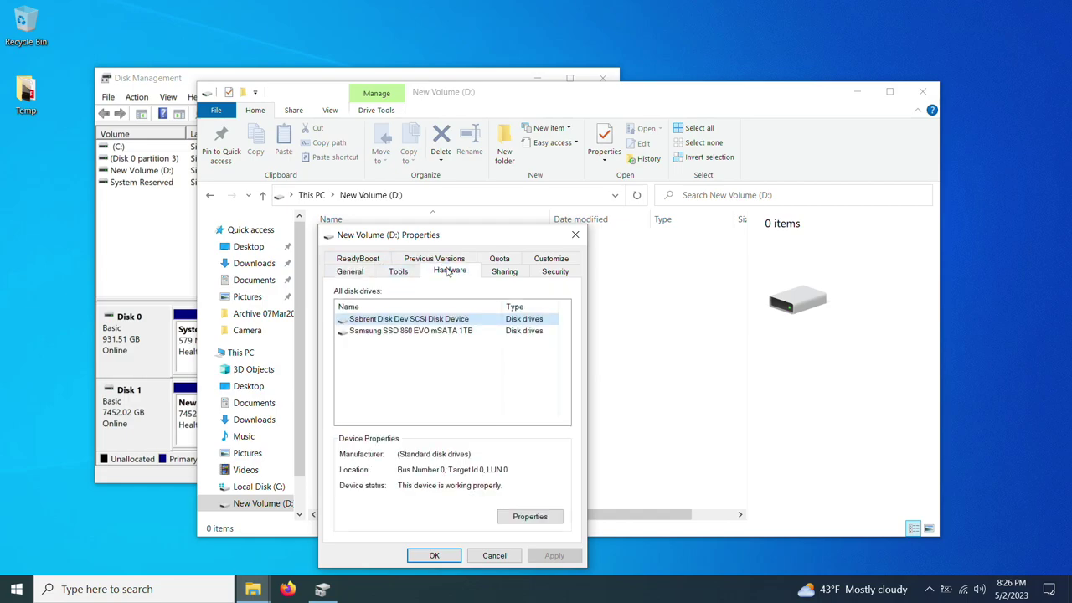
{"action": "left_click", "coordinate": [574, 236]}
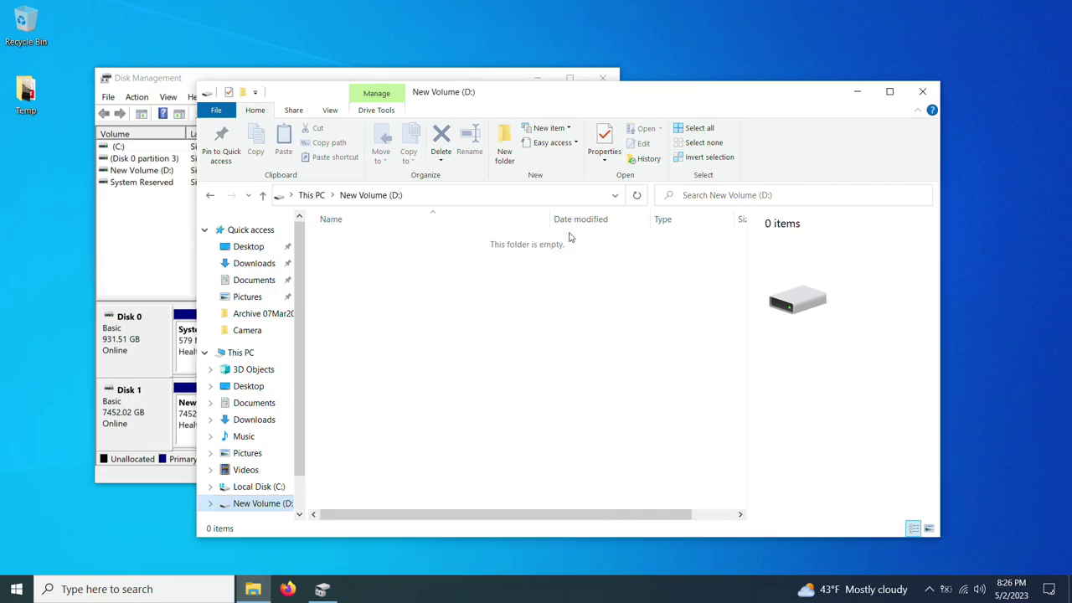
{"action": "left_click", "coordinate": [921, 91]}
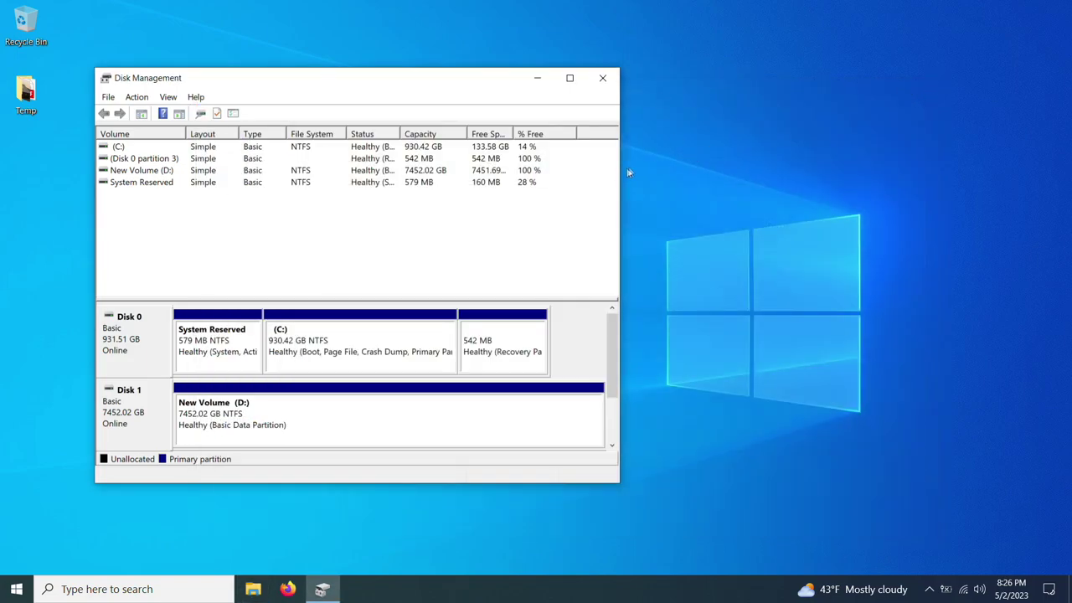
{"action": "left_click_drag", "start_coordinate": [375, 85], "coordinate": [391, 87]}
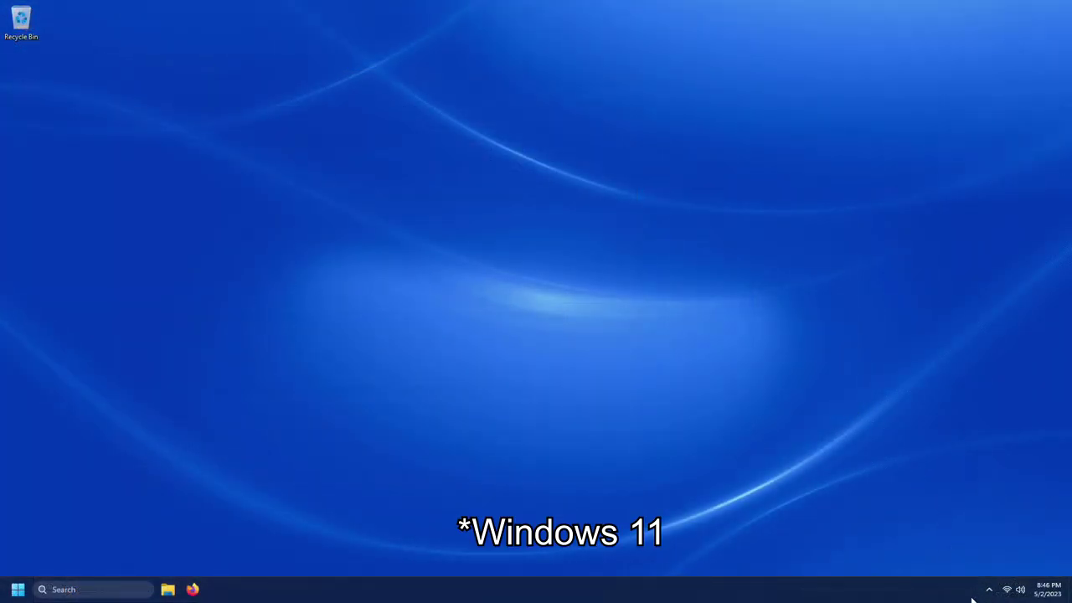
On the Windows 11 desktop, check the safely-remove-hardware list for the Sabrent Disk Device and dismiss the list.
{"action": "left_click", "coordinate": [992, 589]}
{"action": "left_click", "coordinate": [993, 536]}
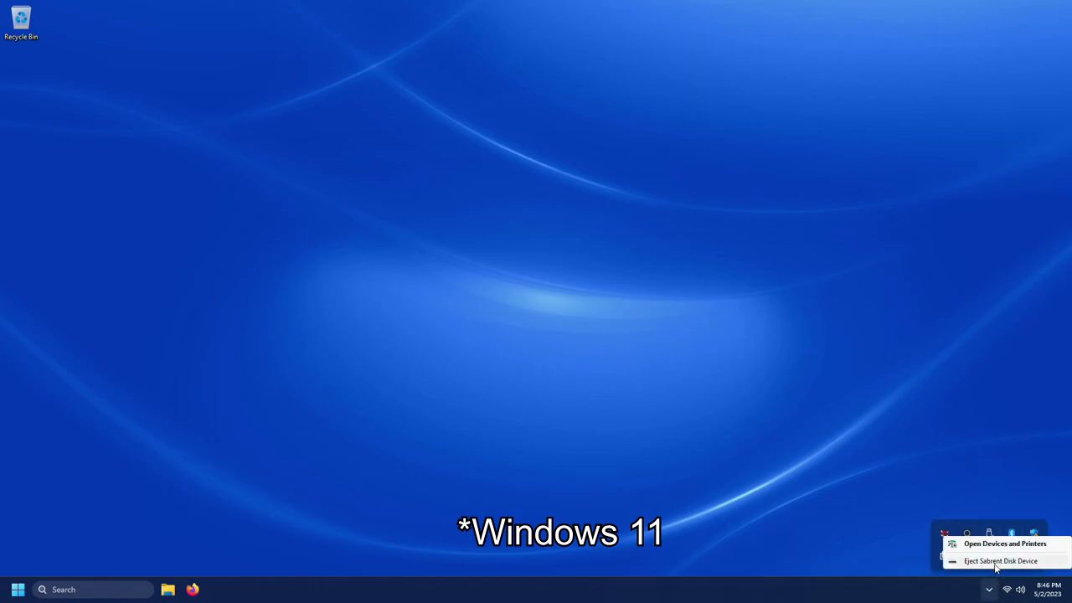
{"action": "left_click", "coordinate": [996, 567]}
{"action": "left_click", "coordinate": [562, 472]}
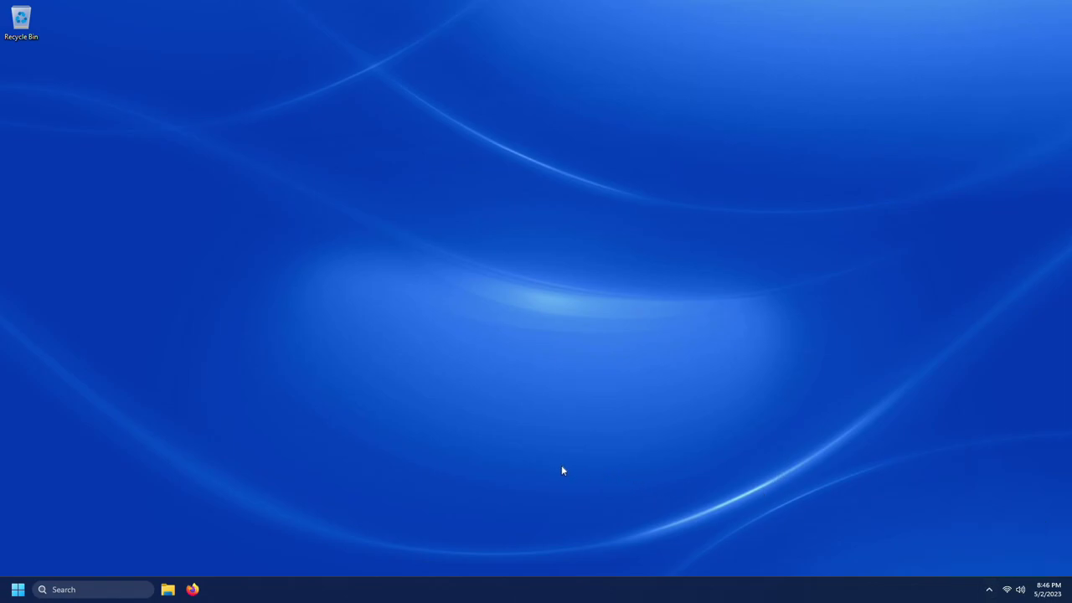
Search for Disk Management on Windows 11, open it, and initialize Disk 1 as GPT (GUID Partition Table).
{"action": "left_click", "coordinate": [122, 587]}
{"action": "type", "text": "disk "}
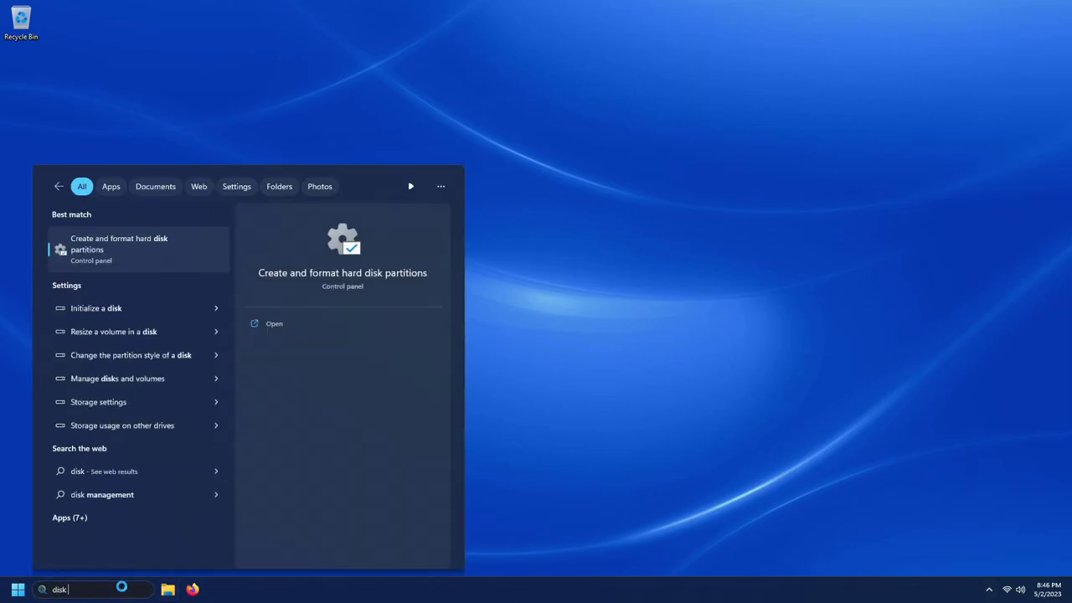
{"action": "type", "text": "management"}
{"action": "key", "text": "Return"}
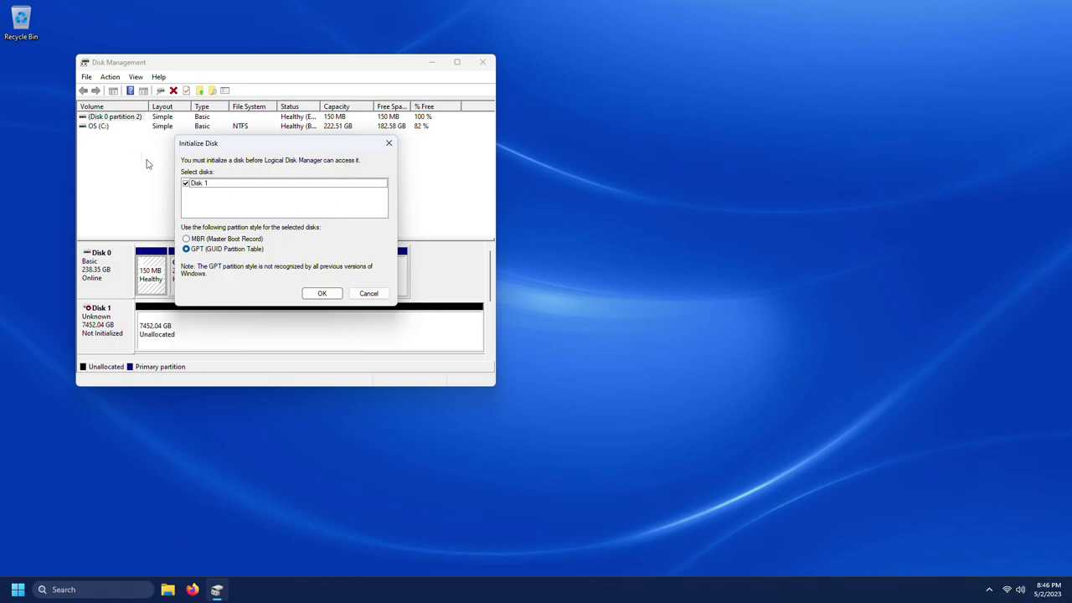
{"action": "left_click", "coordinate": [314, 294]}
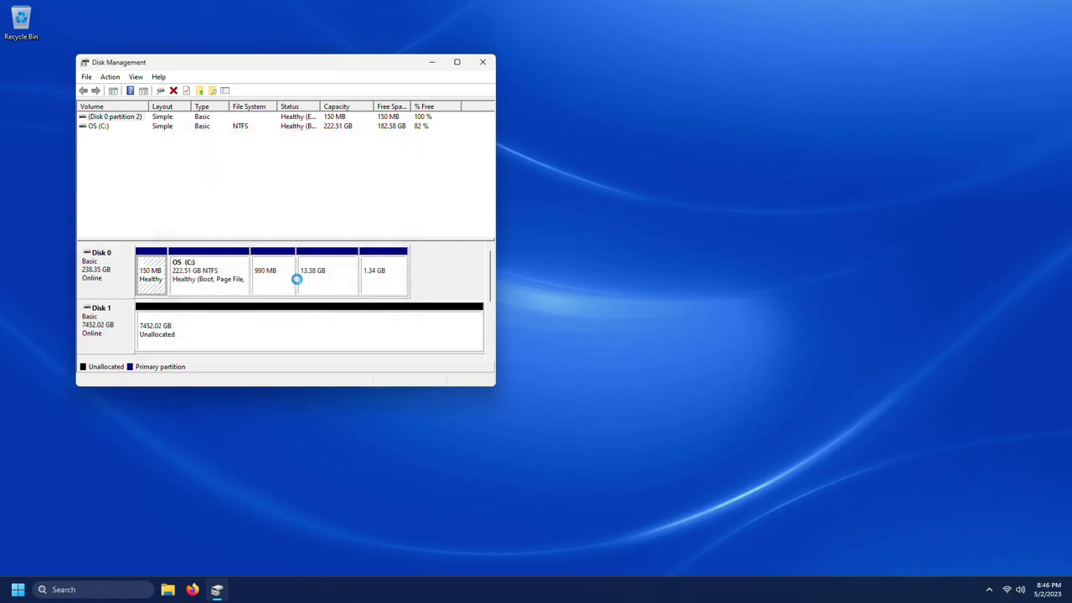
Create a 7630868 MB simple volume on Disk 1, letter D, quick-formatted as NTFS and labelled New Volume, and select it in File Explorer.
{"action": "right_click", "coordinate": [239, 340]}
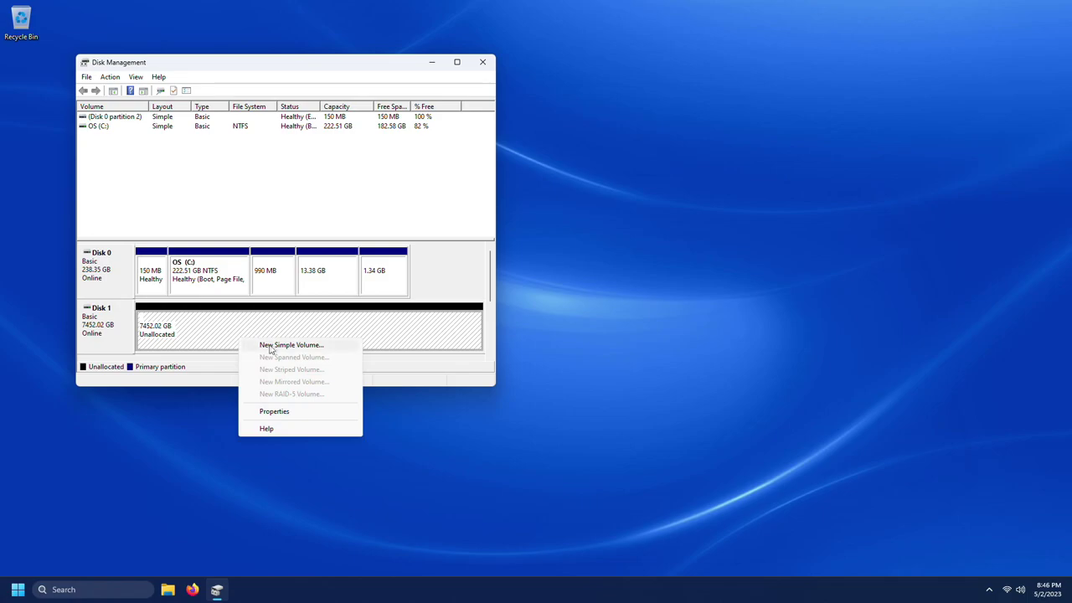
{"action": "left_click", "coordinate": [273, 346]}
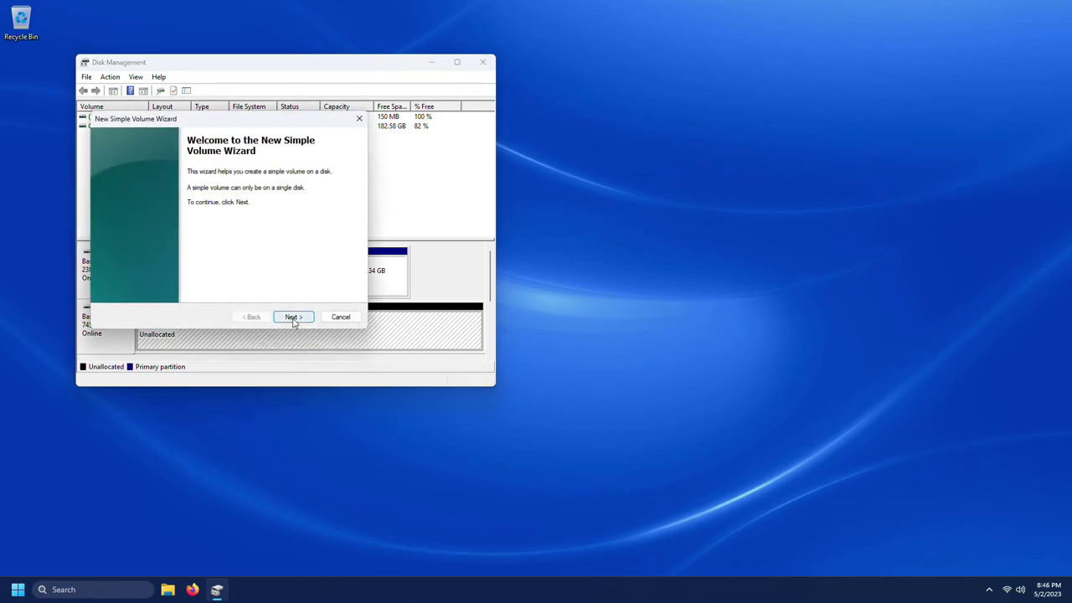
{"action": "left_click", "coordinate": [292, 318]}
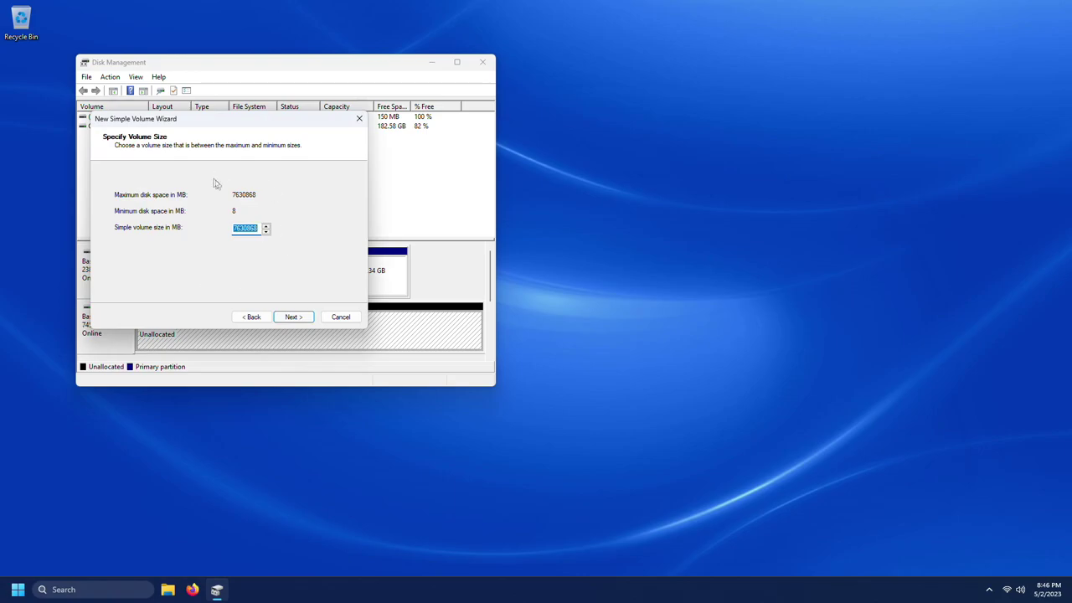
{"action": "left_click", "coordinate": [297, 317]}
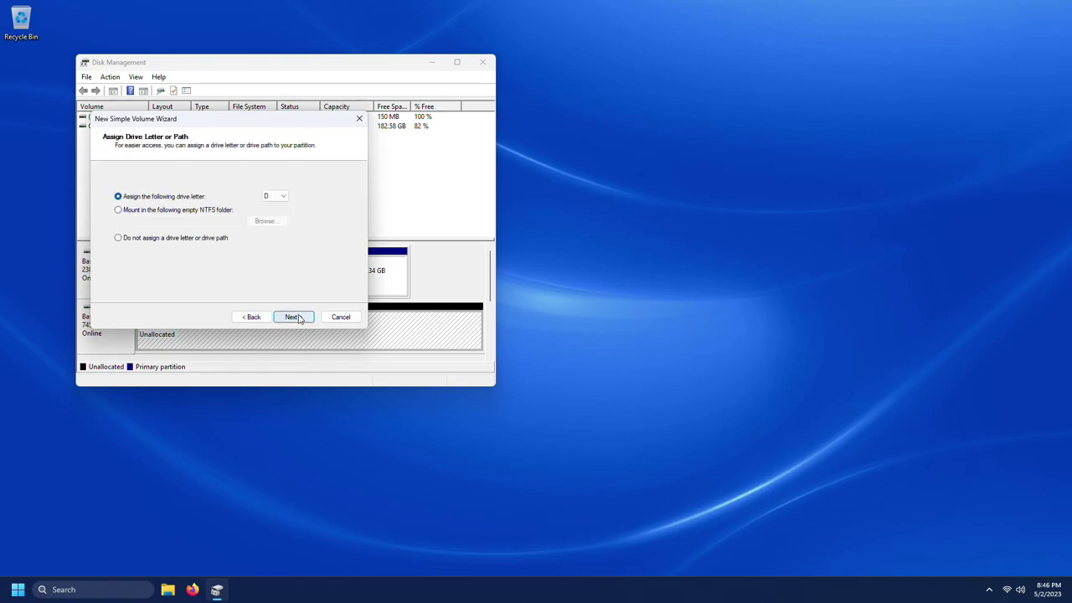
{"action": "left_click", "coordinate": [294, 318]}
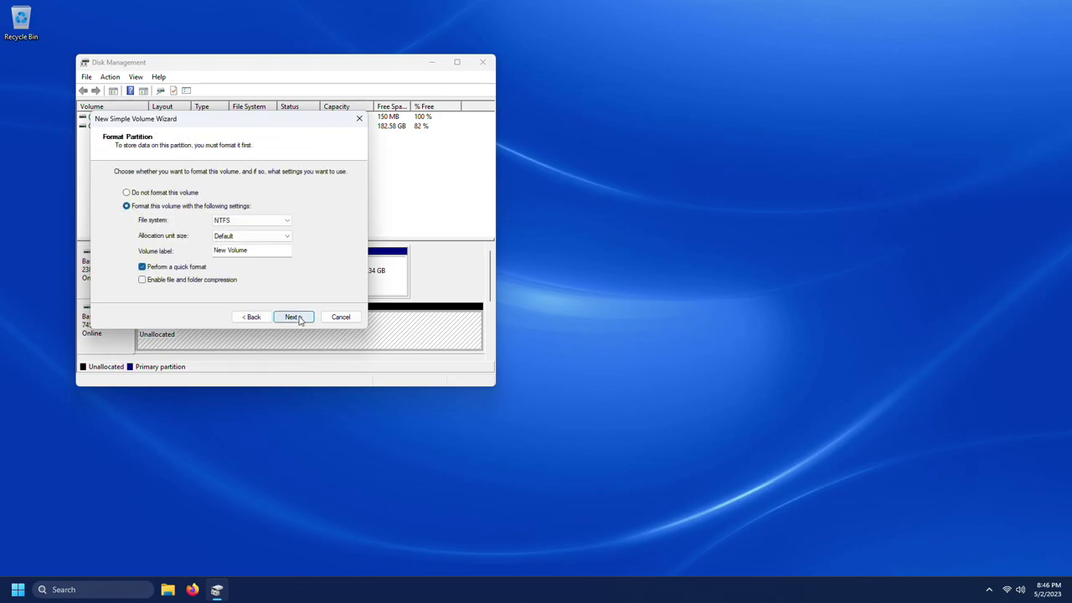
{"action": "left_click", "coordinate": [297, 317]}
{"action": "left_click", "coordinate": [294, 317]}
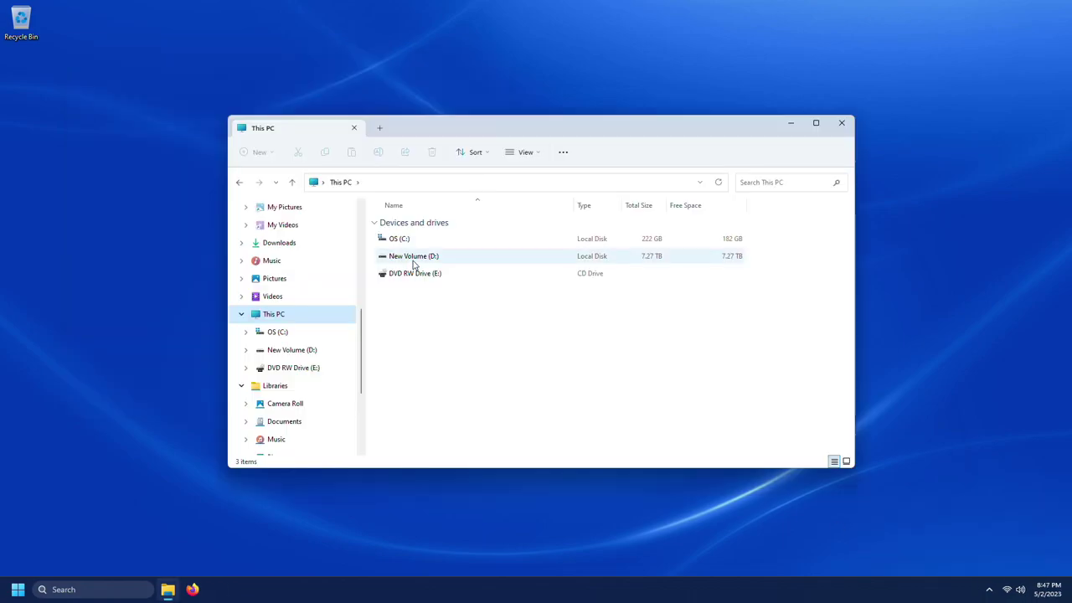
{"action": "left_click", "coordinate": [424, 263]}
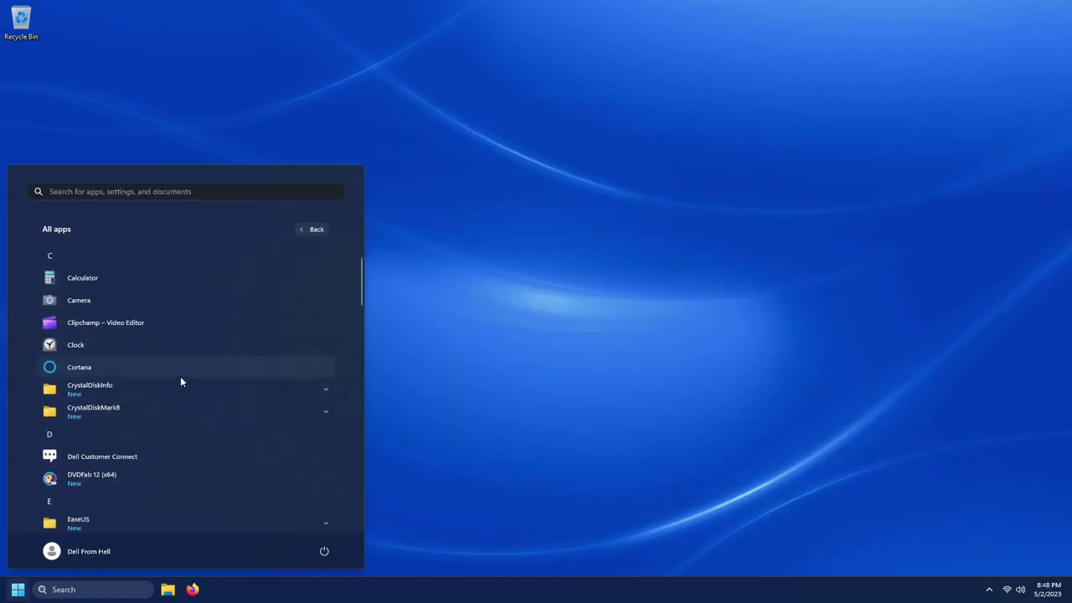
Open CrystalDiskInfo (64bit) and display the health information of drive D:.
{"action": "left_click", "coordinate": [204, 384]}
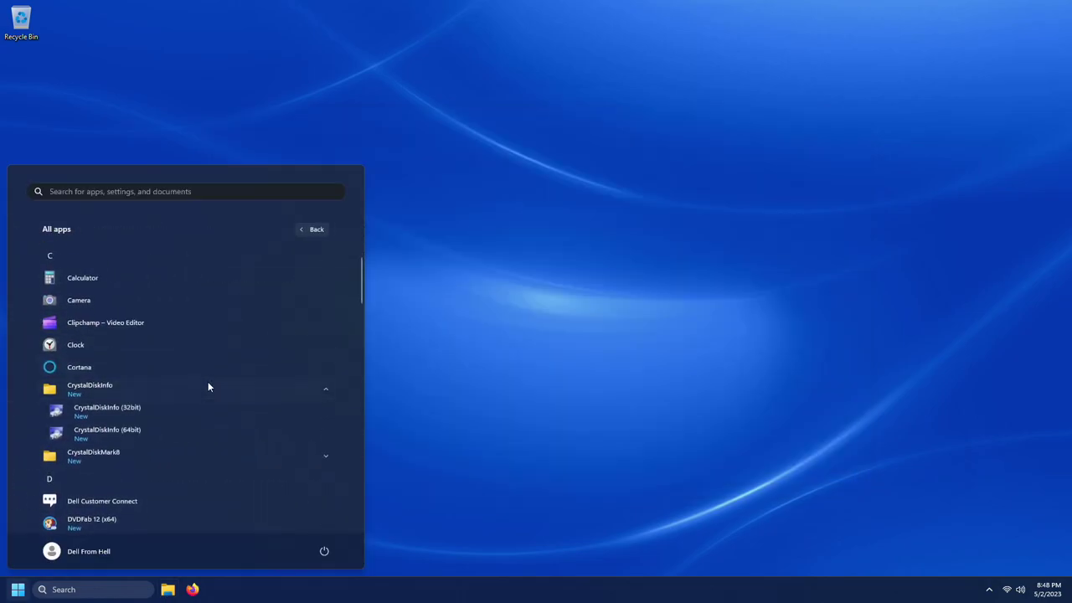
{"action": "left_click", "coordinate": [153, 433]}
{"action": "left_click", "coordinate": [495, 396]}
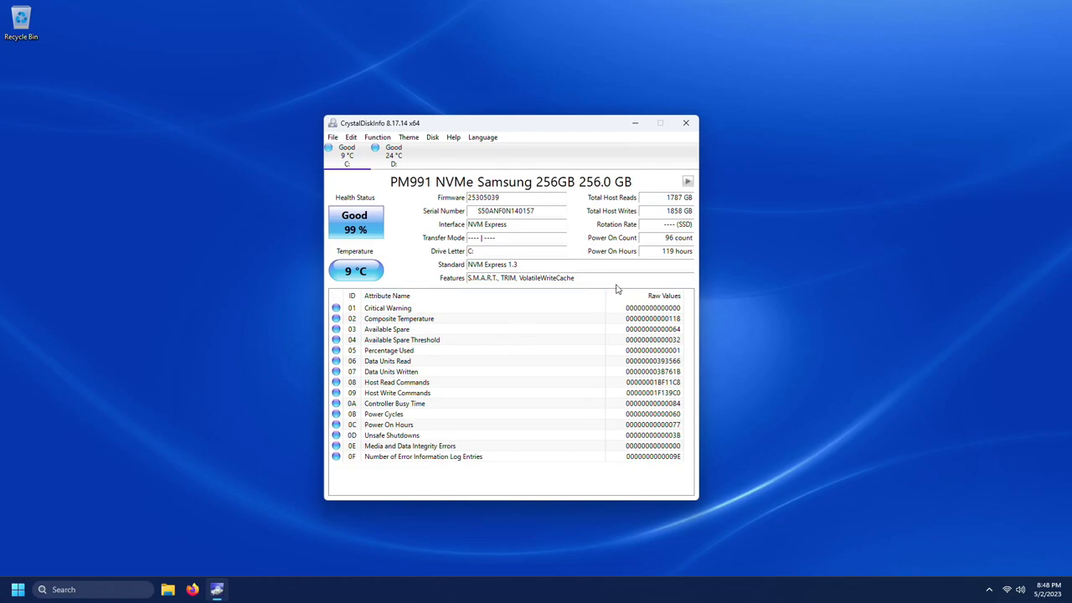
{"action": "left_click_drag", "start_coordinate": [474, 135], "coordinate": [349, 123]}
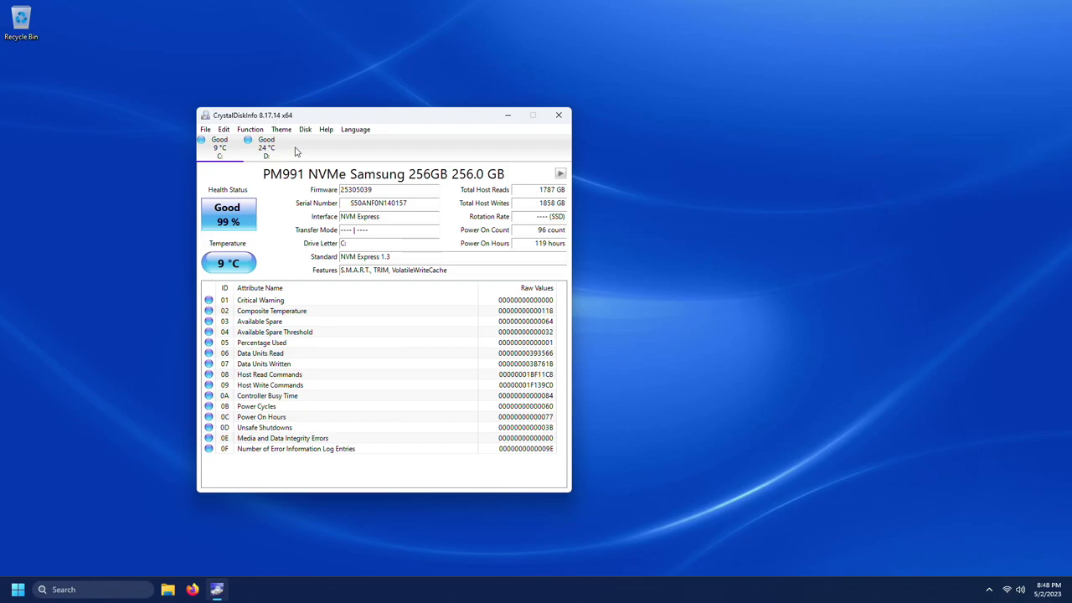
{"action": "left_click", "coordinate": [266, 148]}
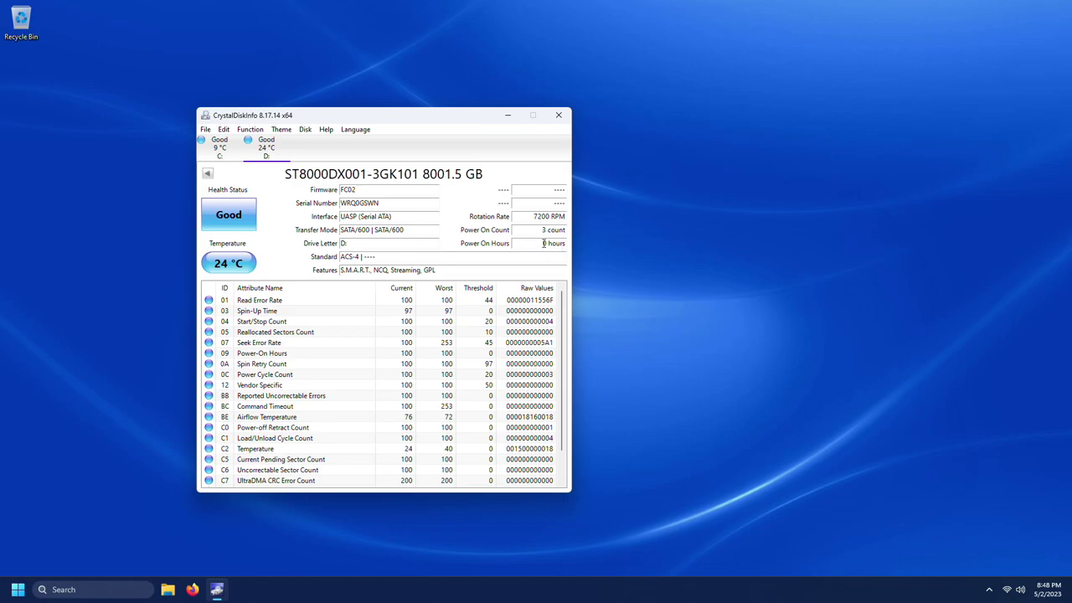
{"action": "mouse_move", "coordinate": [548, 244]}
{"action": "left_click_drag", "start_coordinate": [403, 120], "coordinate": [373, 104]}
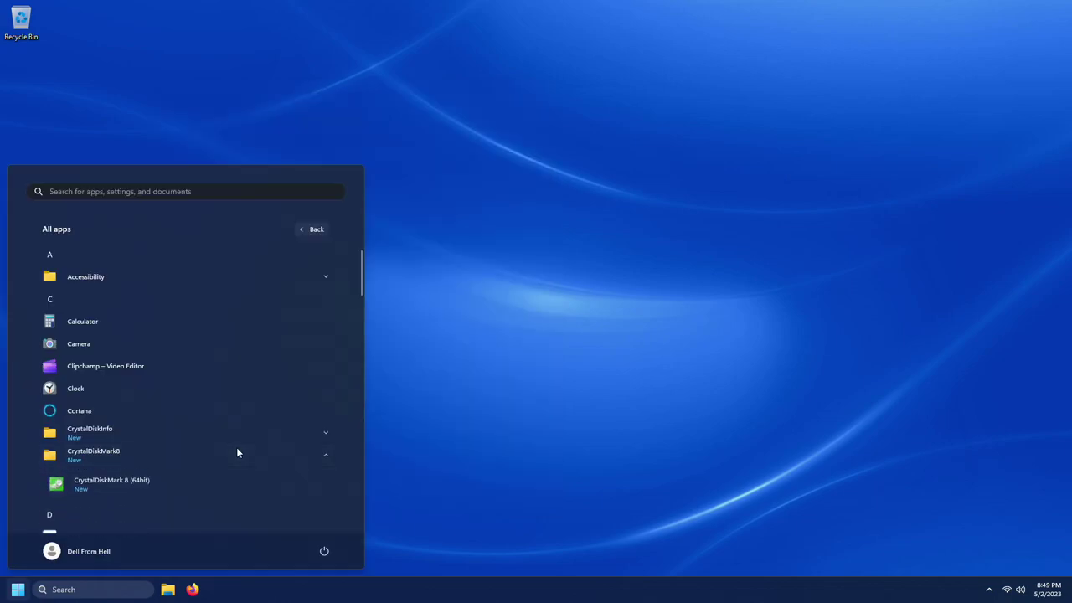
Open CrystalDiskMark 8 (64bit) and allow it to make changes to the device.
{"action": "left_click", "coordinate": [236, 451]}
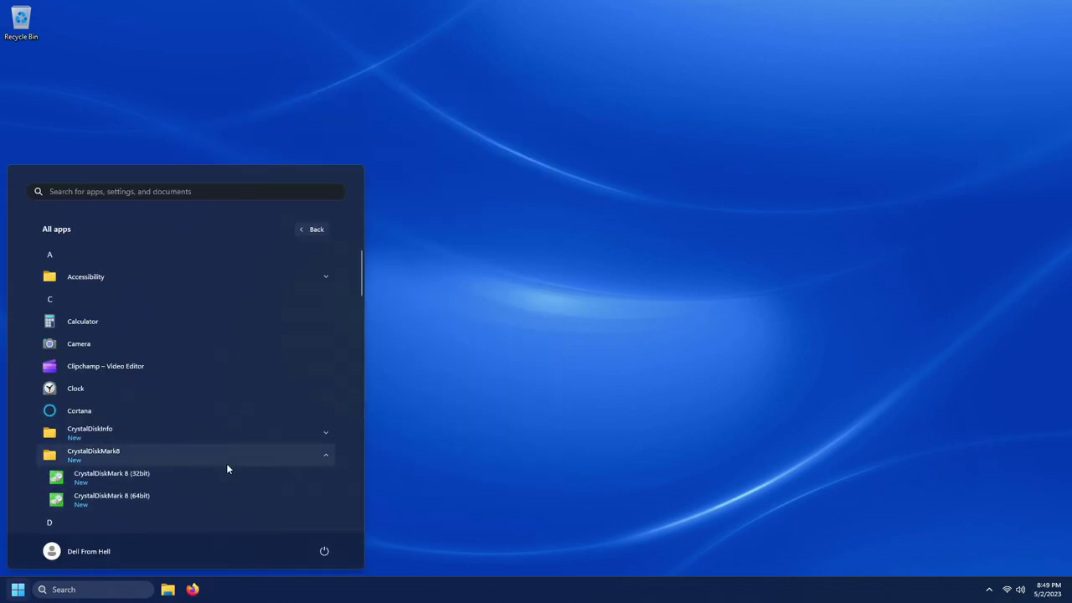
{"action": "left_click", "coordinate": [216, 497]}
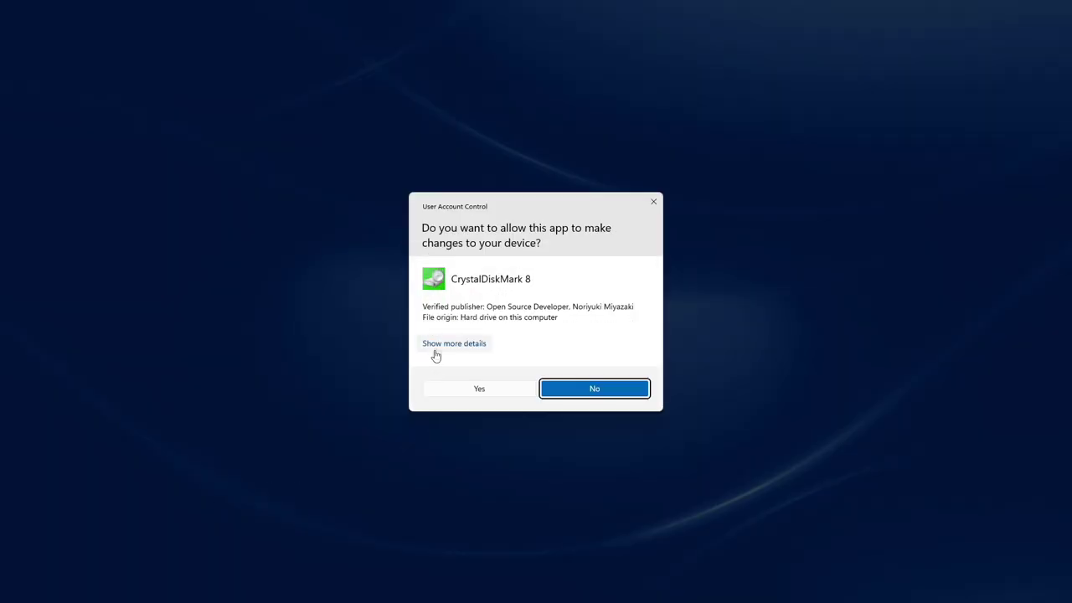
{"action": "left_click", "coordinate": [452, 391]}
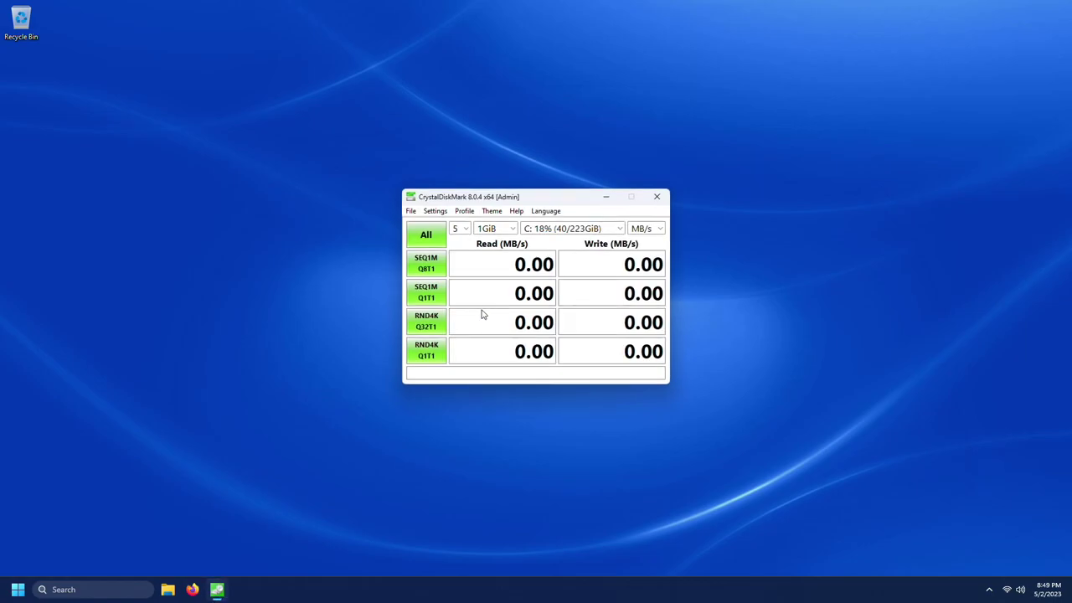
{"action": "left_click_drag", "start_coordinate": [579, 205], "coordinate": [540, 199]}
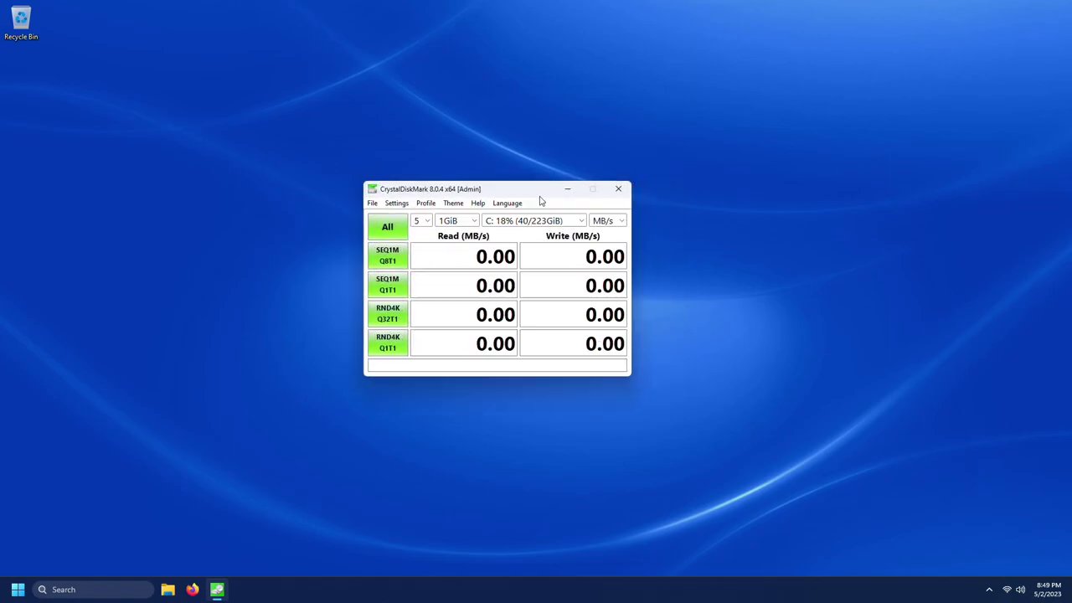
Choose drive D: as the benchmark target in CrystalDiskMark and run all the read and write tests.
{"action": "left_click", "coordinate": [575, 223]}
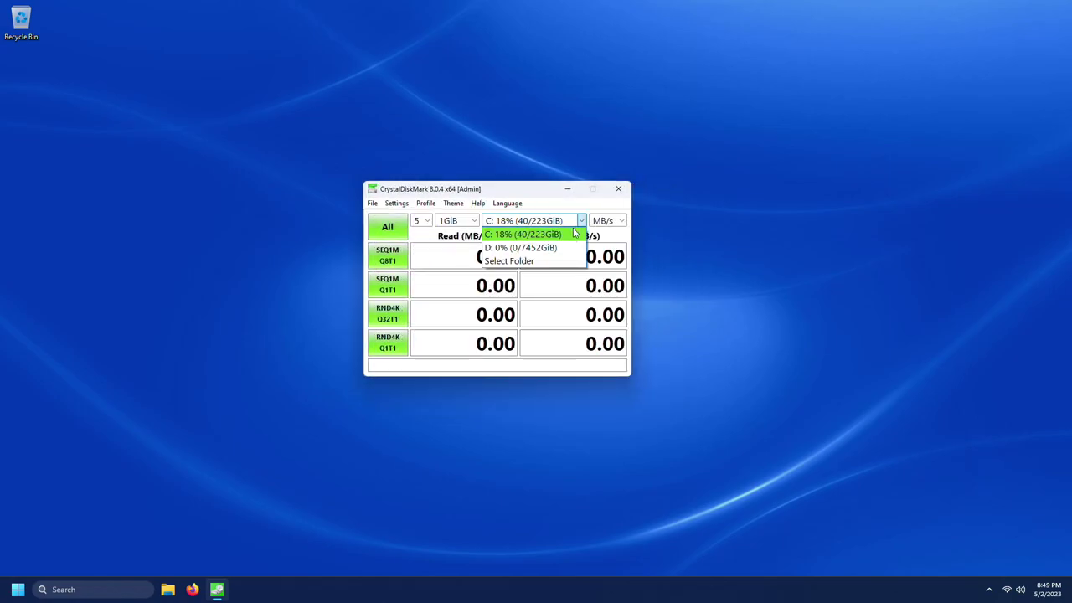
{"action": "left_click", "coordinate": [566, 248]}
{"action": "left_click_drag", "start_coordinate": [531, 195], "coordinate": [518, 195]}
{"action": "left_click", "coordinate": [377, 225]}
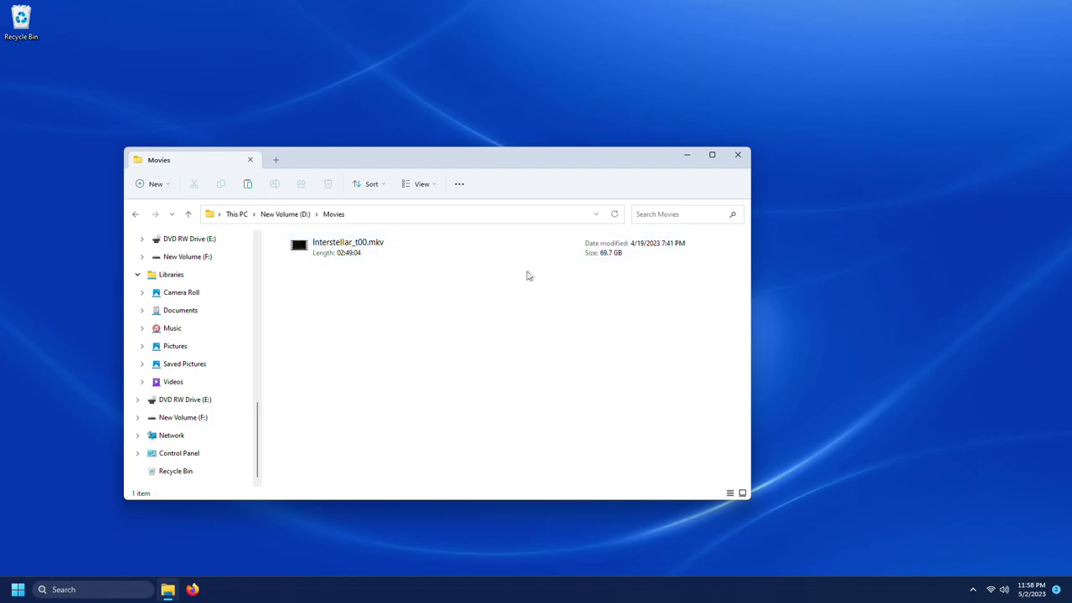
In File Explorer, copy Interstellar_t00.mkv from the Movies folder on drive D: to New Volume (F:).
{"action": "left_click", "coordinate": [333, 253]}
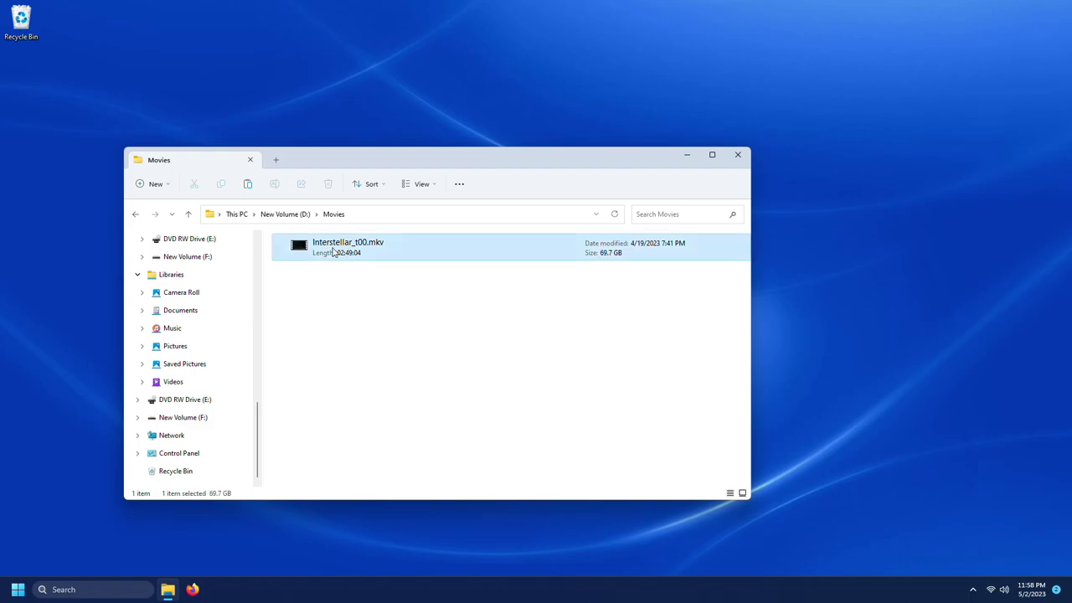
{"action": "right_click", "coordinate": [334, 253]}
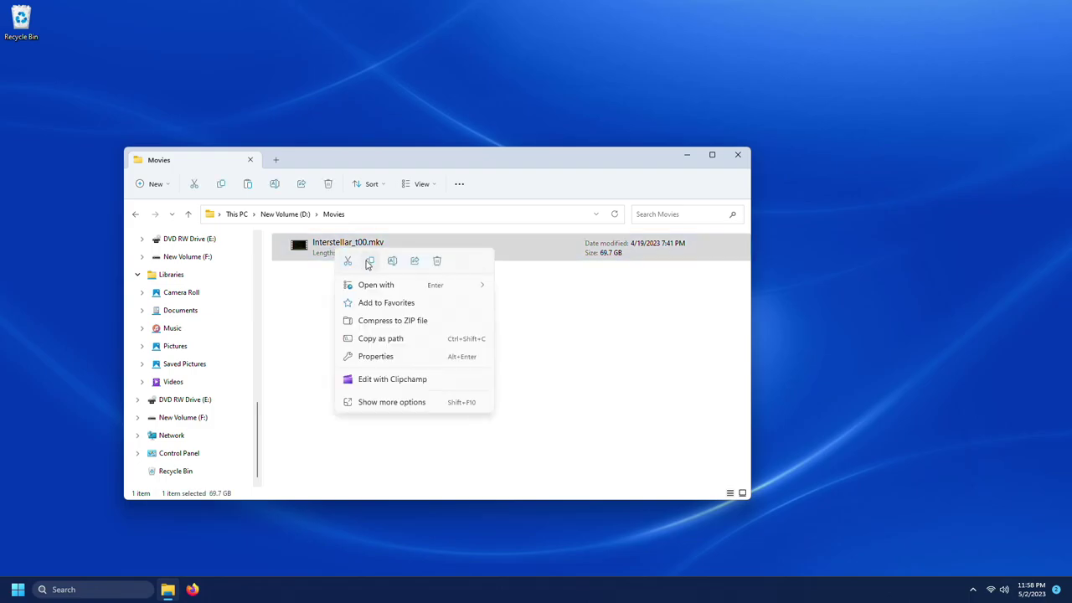
{"action": "left_click", "coordinate": [369, 260]}
{"action": "left_click", "coordinate": [182, 417]}
{"action": "key", "text": "ctrl+v"}
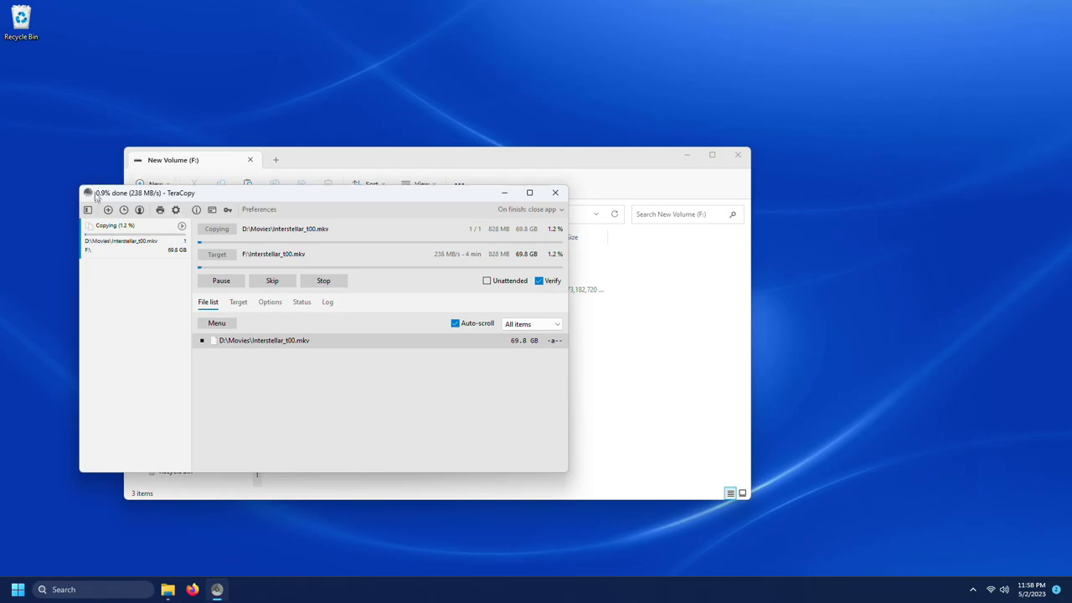